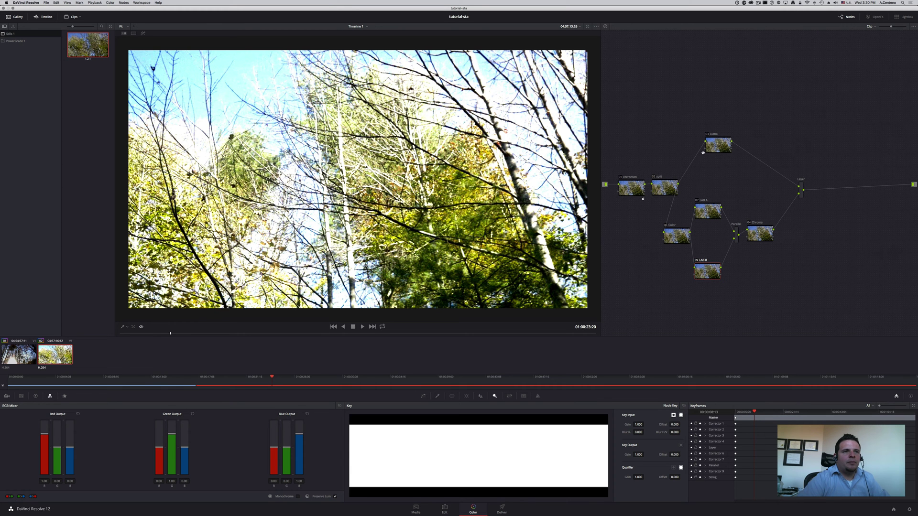
Make the 03 Luma node monochrome in the RGB Mixer (0.21, 0.71, 0.07).
click(716, 144)
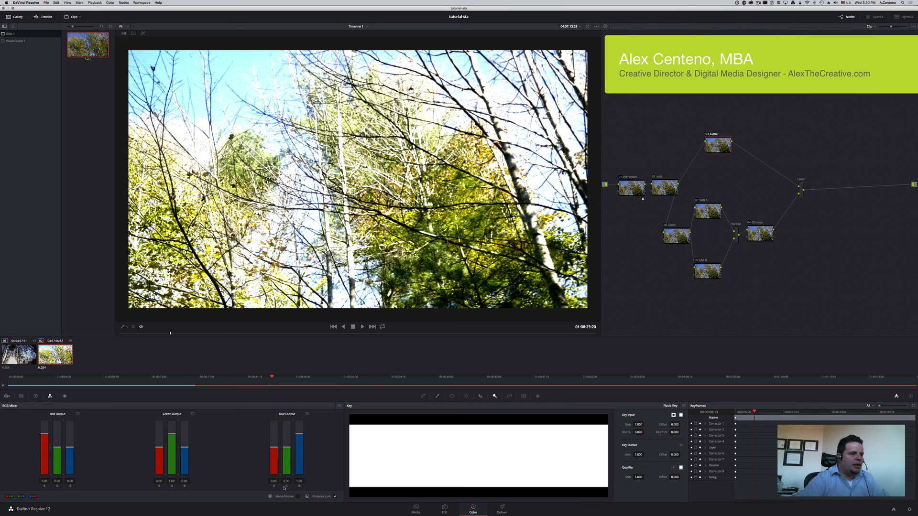
click(298, 496)
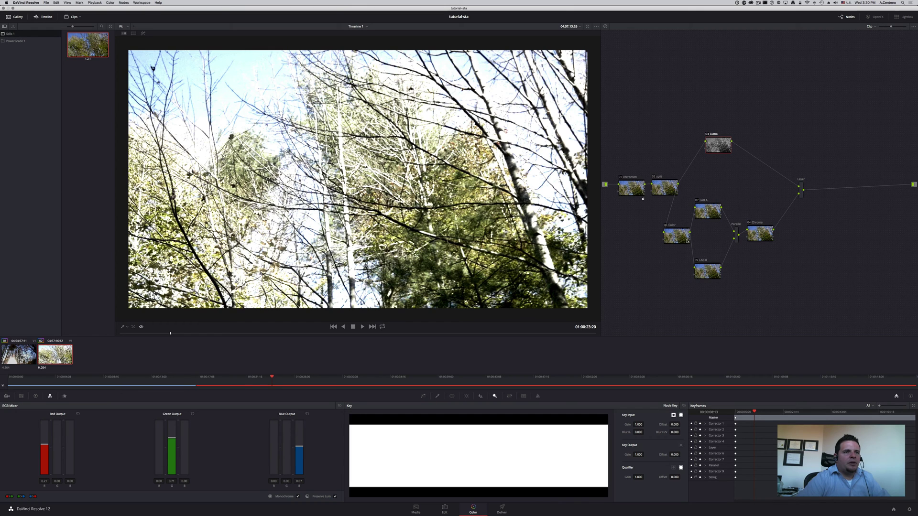
Set the 04 Chroma node's colour space to HSL.
click(760, 233)
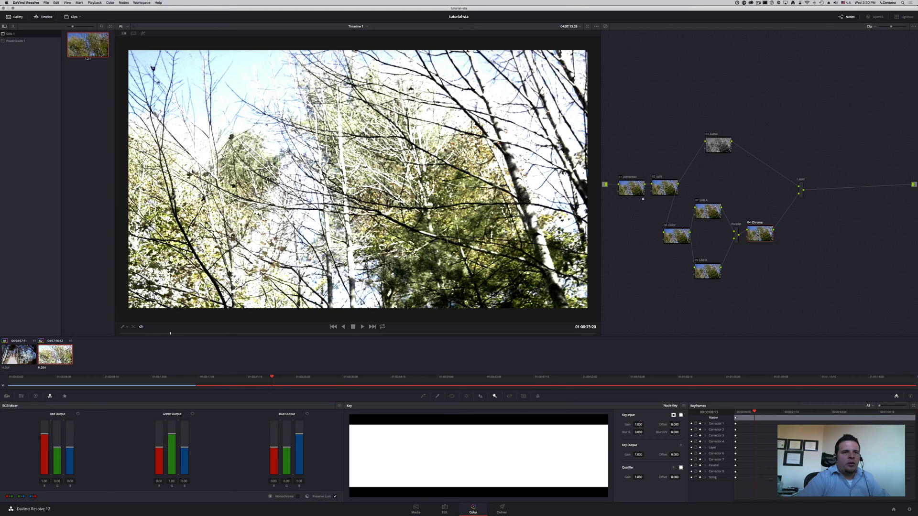
right_click(761, 234)
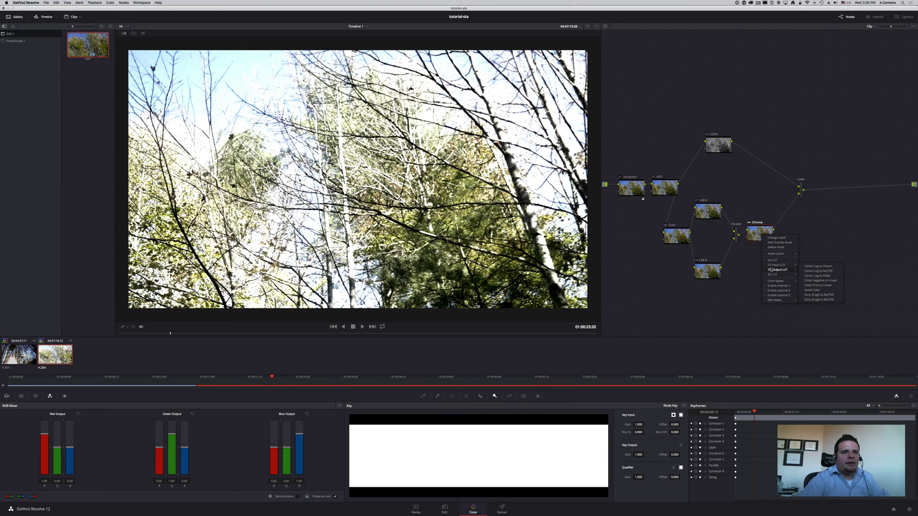
mouse_move(777, 282)
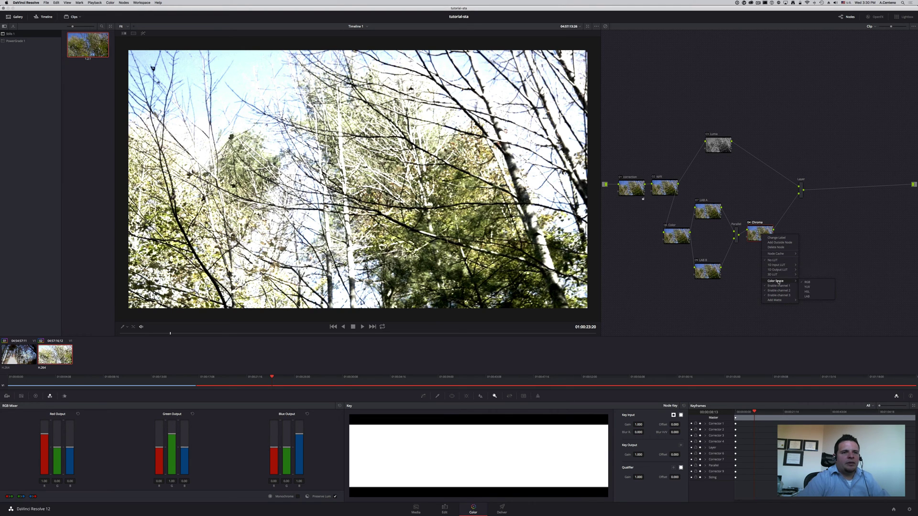
click(808, 292)
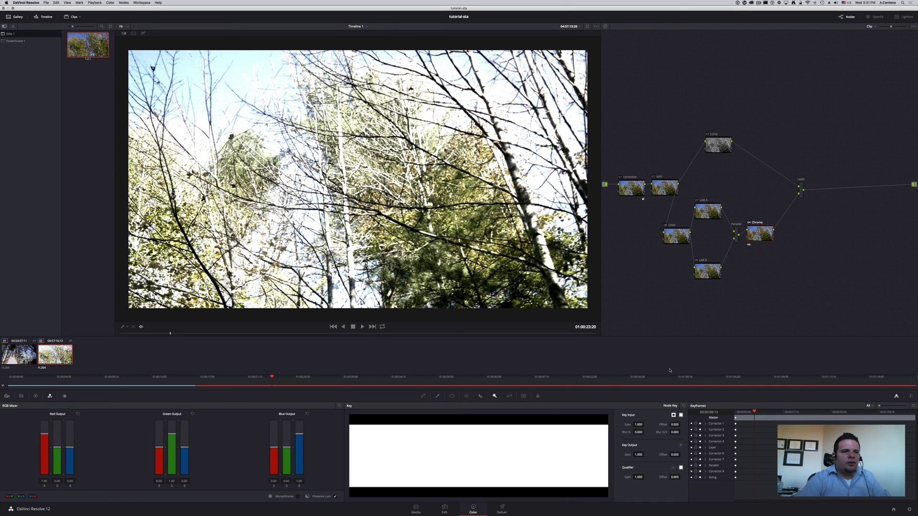
Drag the top of the Chroma node's B curve down, then move the 03 Luma node right.
click(423, 397)
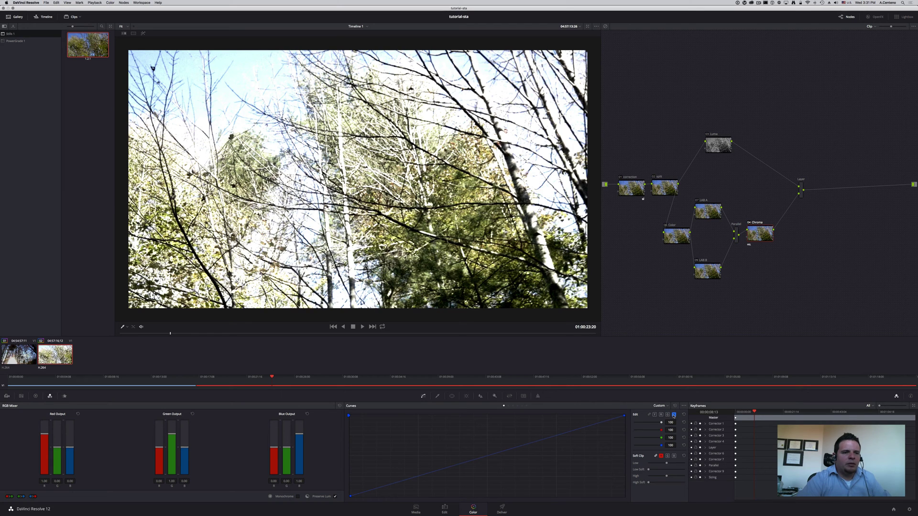
click(655, 414)
click(674, 415)
drag(623, 417, 628, 500)
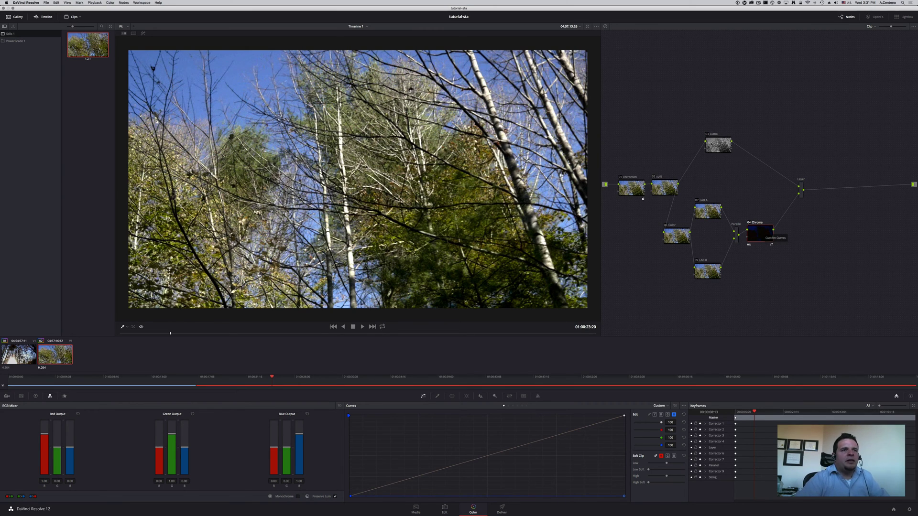
drag(711, 143, 750, 160)
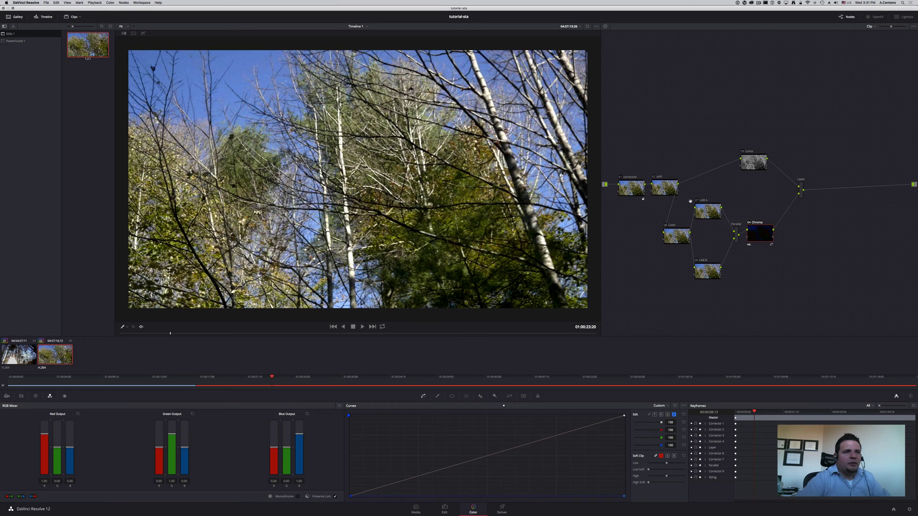
Nudge the Color node left and set the 07 LAB A node's colour space to LAB.
drag(673, 240, 656, 239)
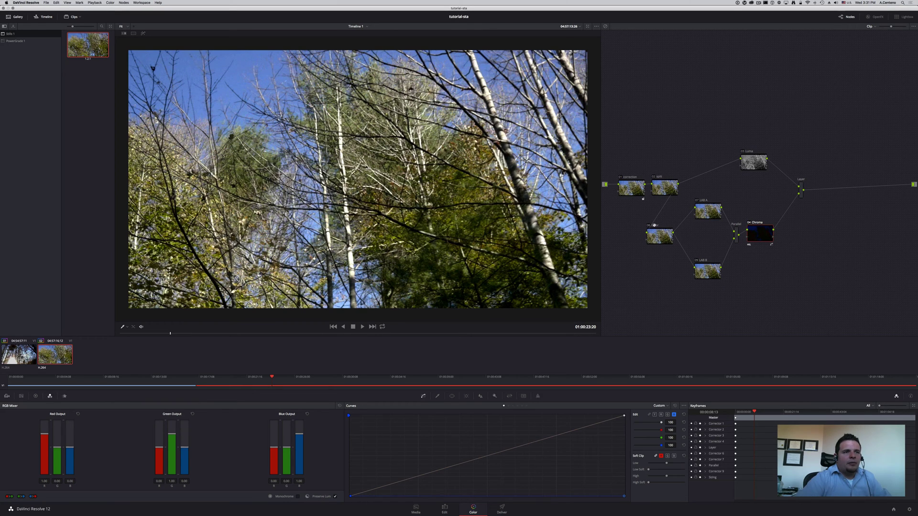
click(706, 210)
right_click(706, 210)
mouse_move(721, 258)
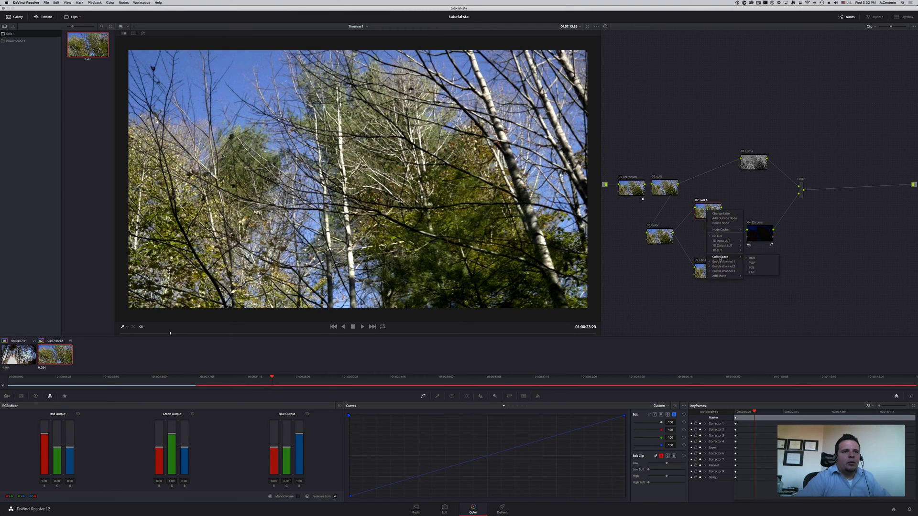
click(752, 272)
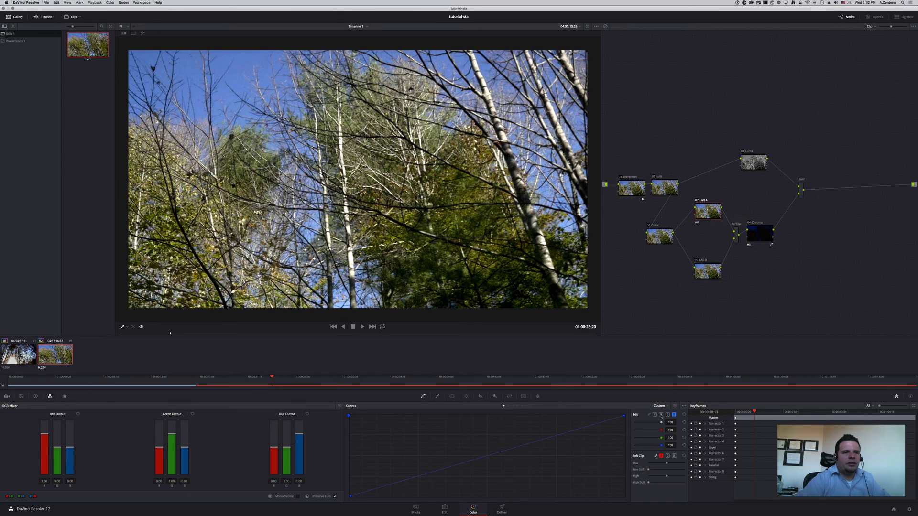
Toggle Enable channel 2 on LAB A and pull the green curve's end points inward.
right_click(713, 209)
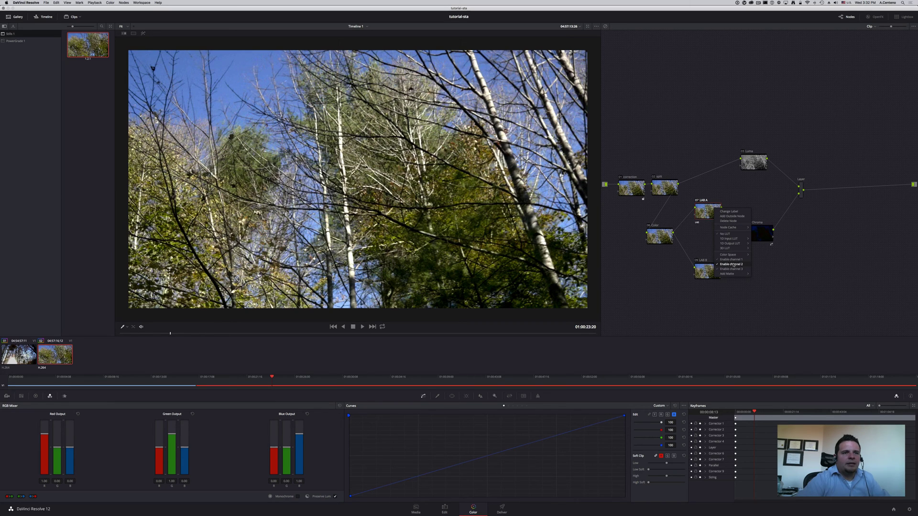
click(706, 214)
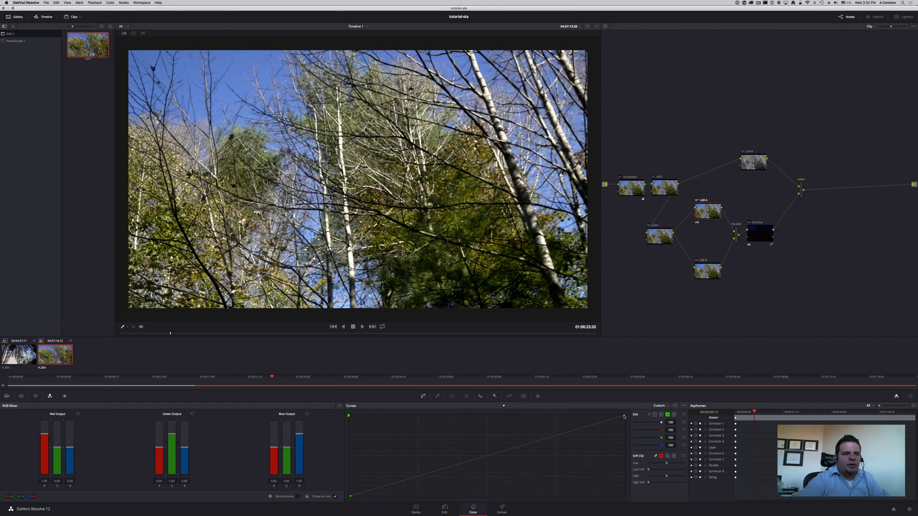
drag(588, 417, 584, 419)
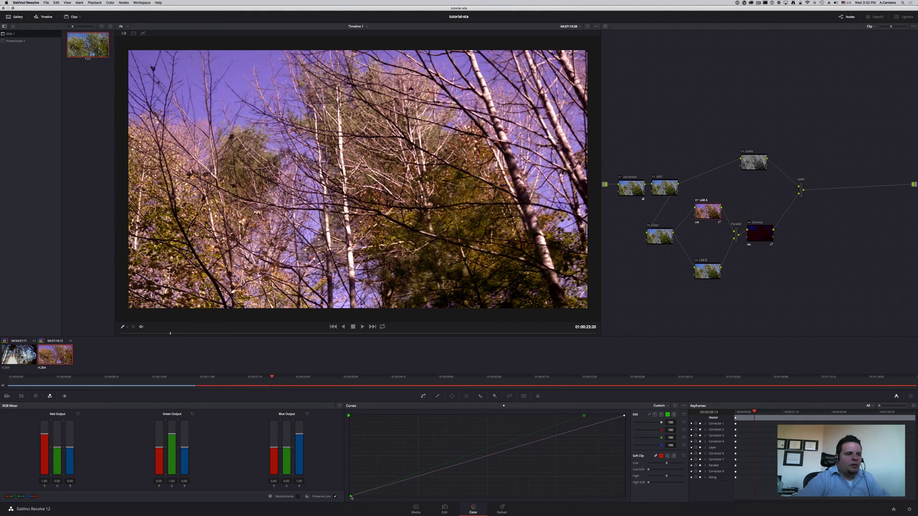
drag(384, 498, 389, 500)
Set the 09 LAB B node's colour space to LAB.
click(713, 276)
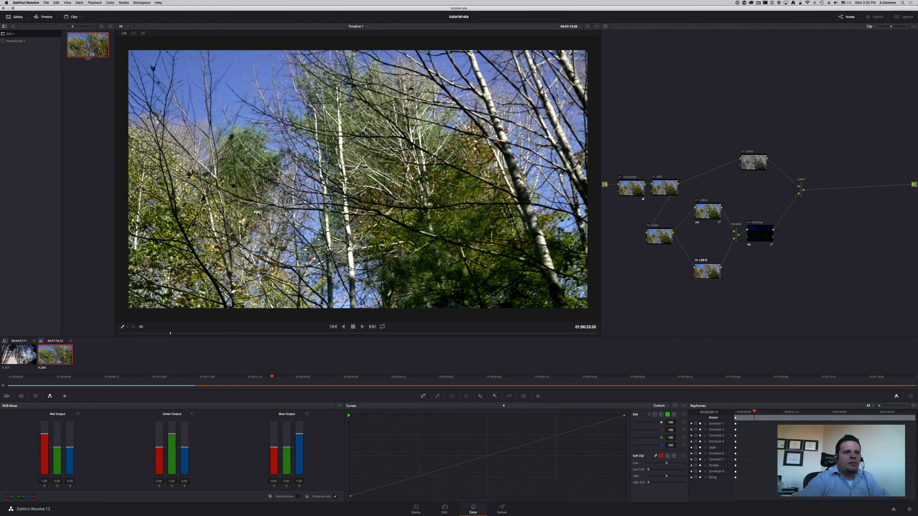
right_click(703, 269)
mouse_move(719, 313)
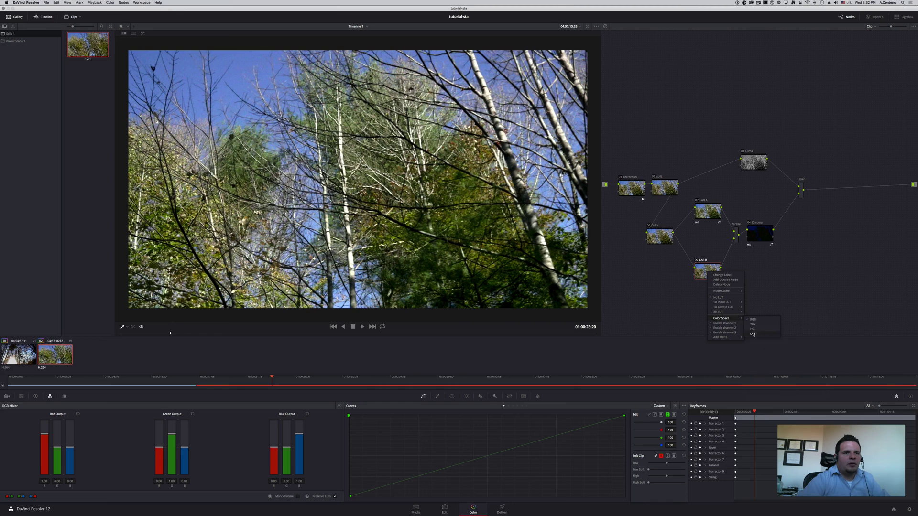
click(753, 334)
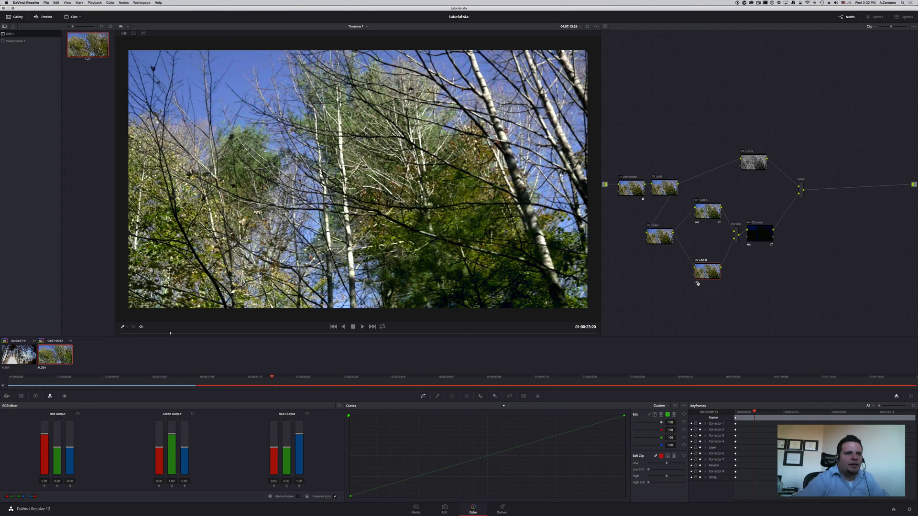
Pull the B curve's top and bottom points inward to steepen it, fine-tuning the bottom point.
click(674, 415)
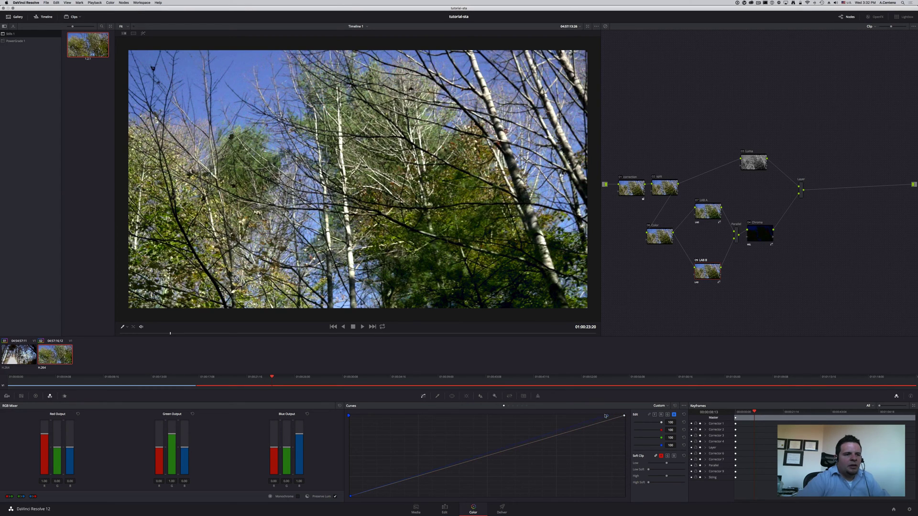
drag(605, 415, 584, 415)
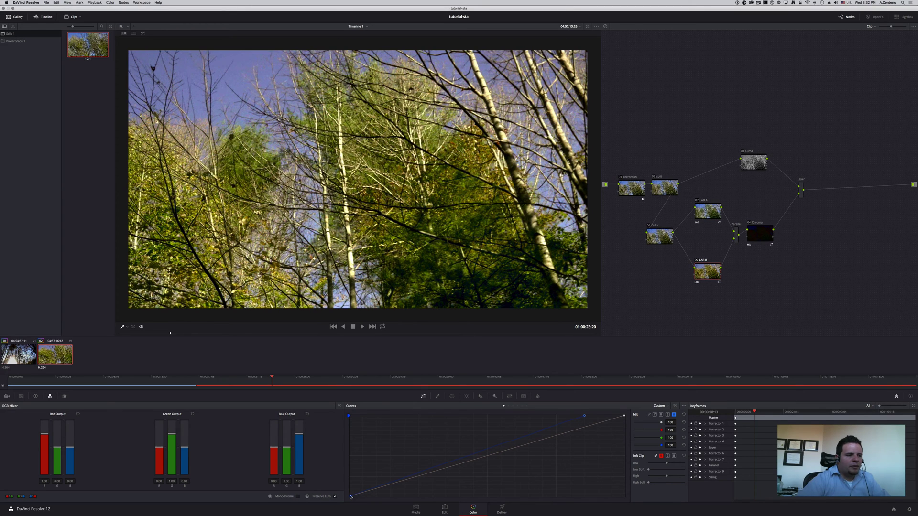
drag(350, 497, 365, 498)
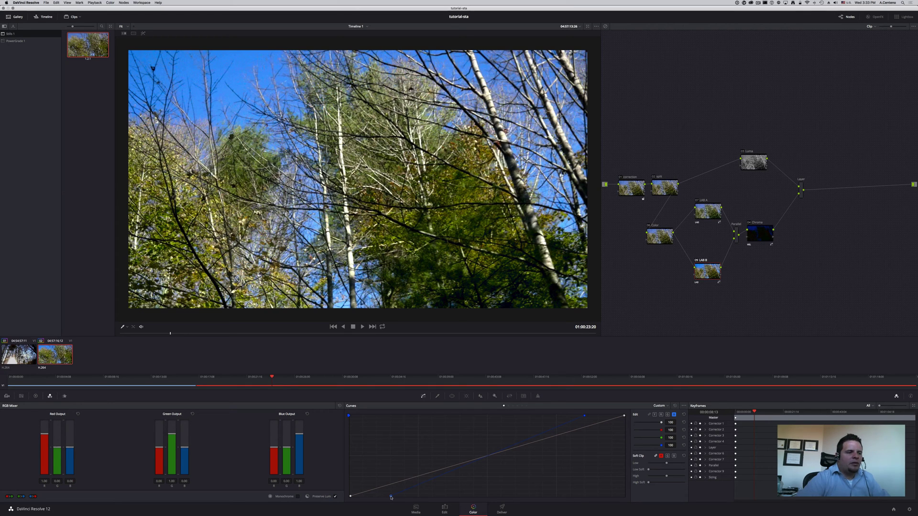
drag(391, 497, 411, 498)
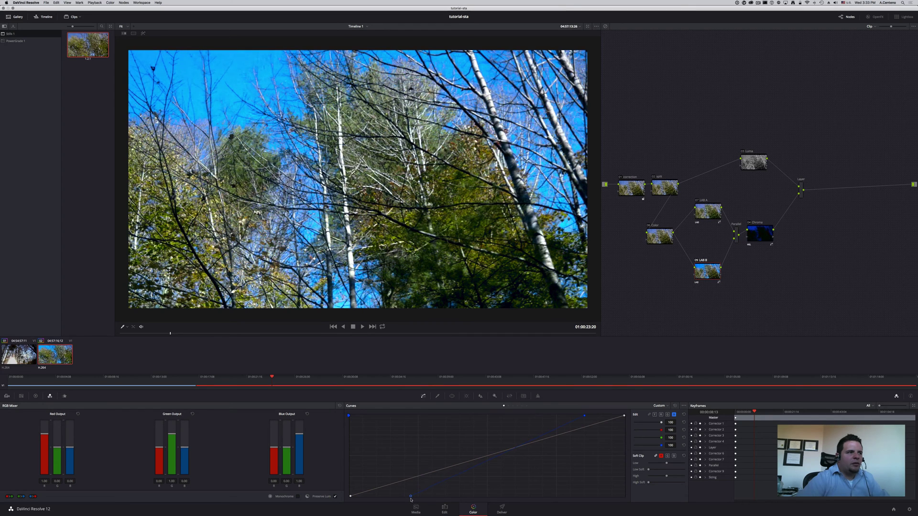
drag(420, 499, 390, 504)
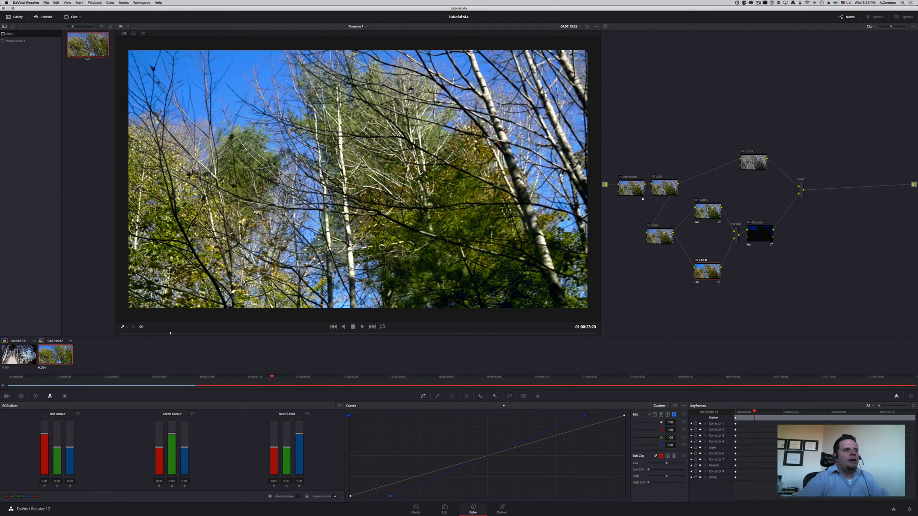
Show the Color Wheels for the 06 Color node and nudge 07 LAB A slightly left.
click(658, 236)
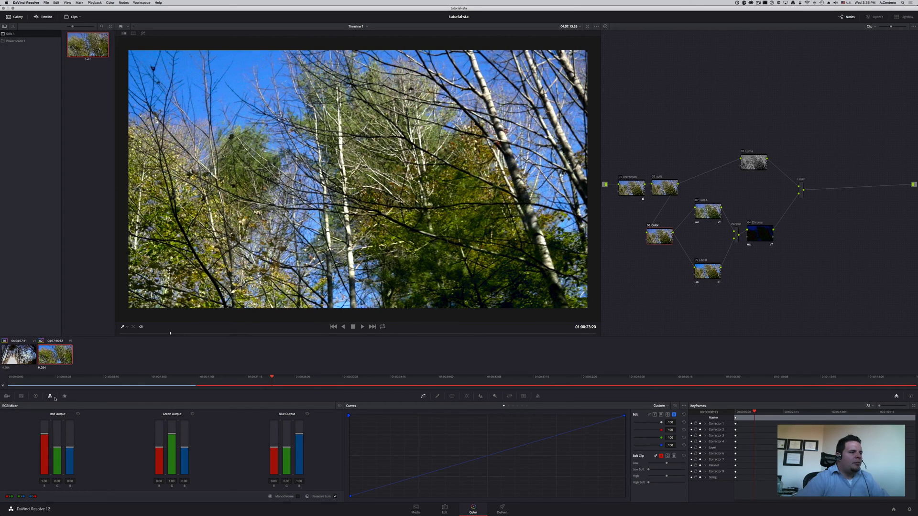
click(35, 396)
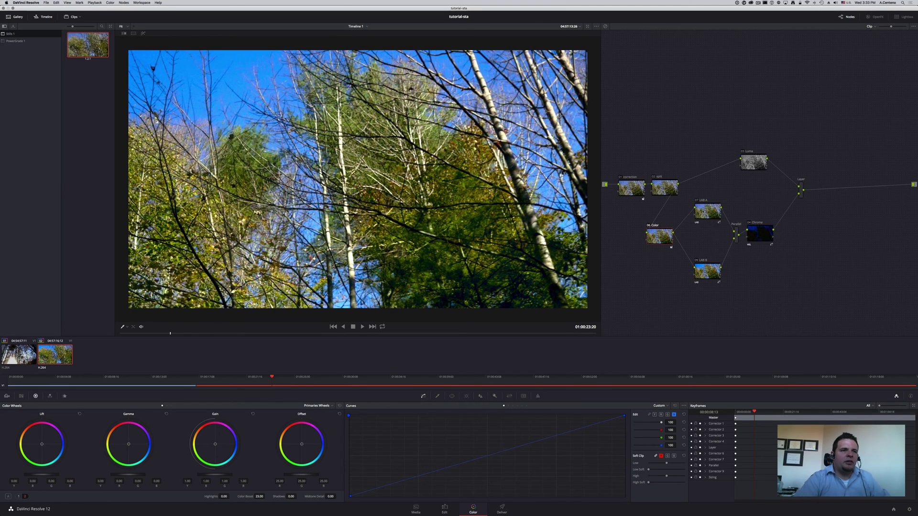
drag(714, 218, 710, 218)
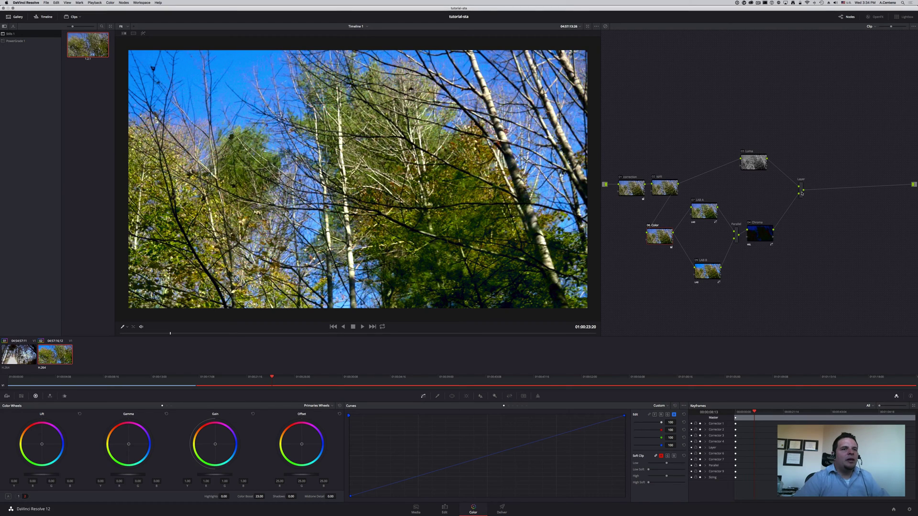
Show the 04 Chroma node's Key settings and play back the graded clip.
click(759, 232)
click(495, 395)
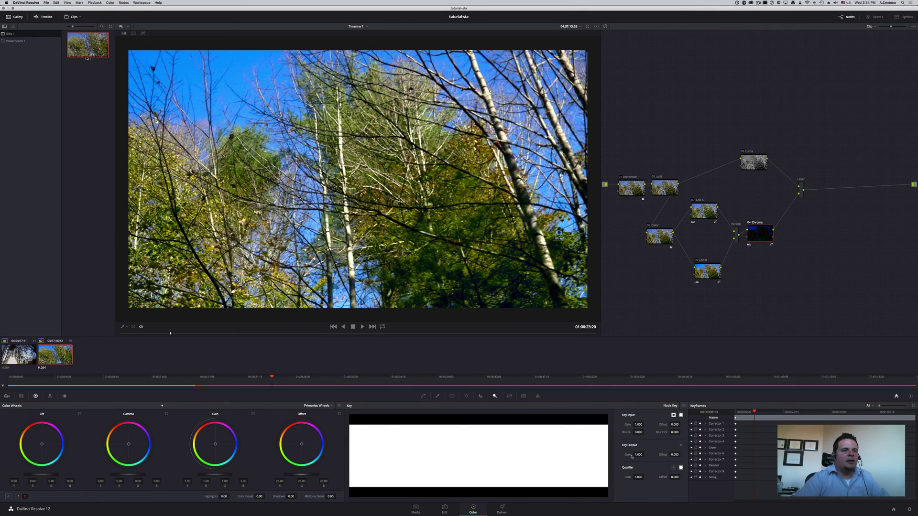
key(space)
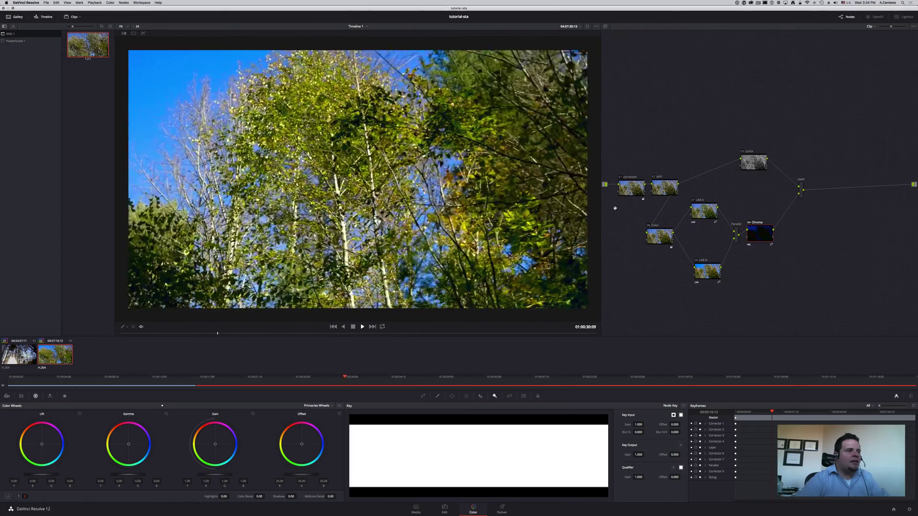
Bend the 03 Luma node's Y curve into an S (shadows down, highlights up) and play back.
click(750, 164)
click(423, 396)
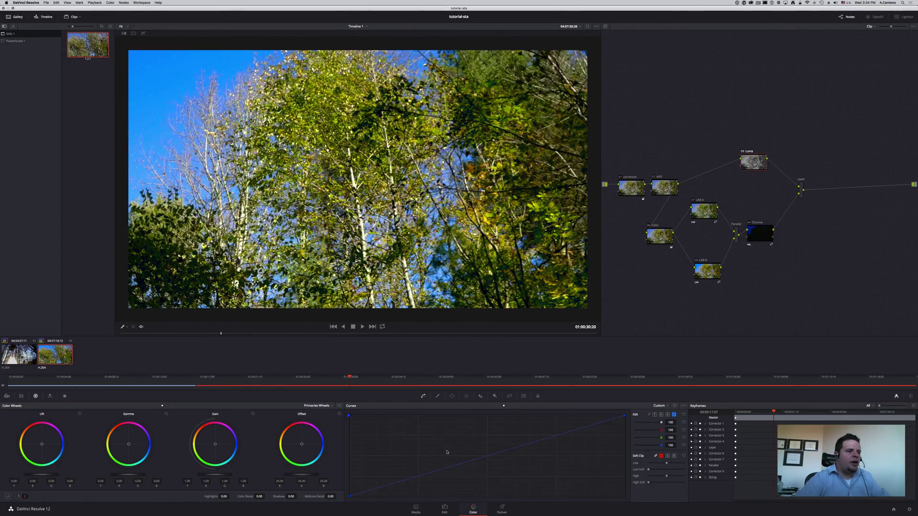
click(655, 414)
drag(418, 477, 418, 484)
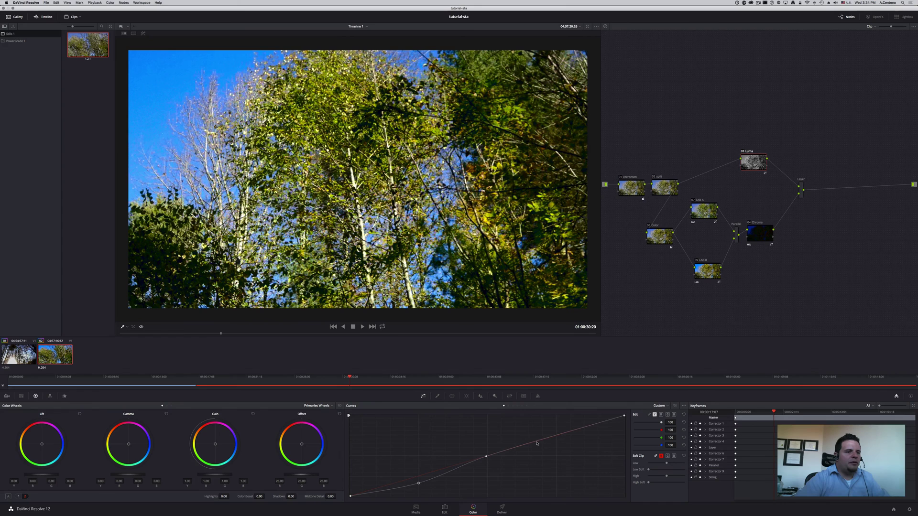
drag(536, 443, 538, 436)
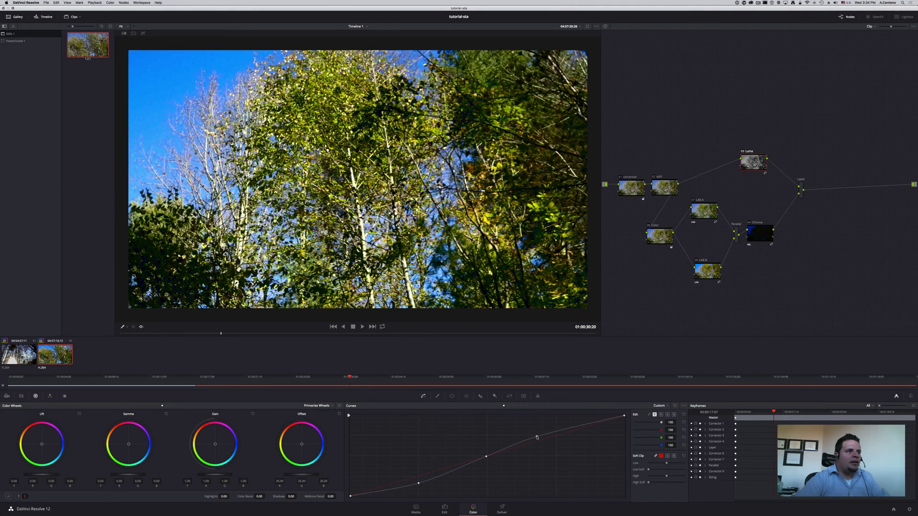
key(space)
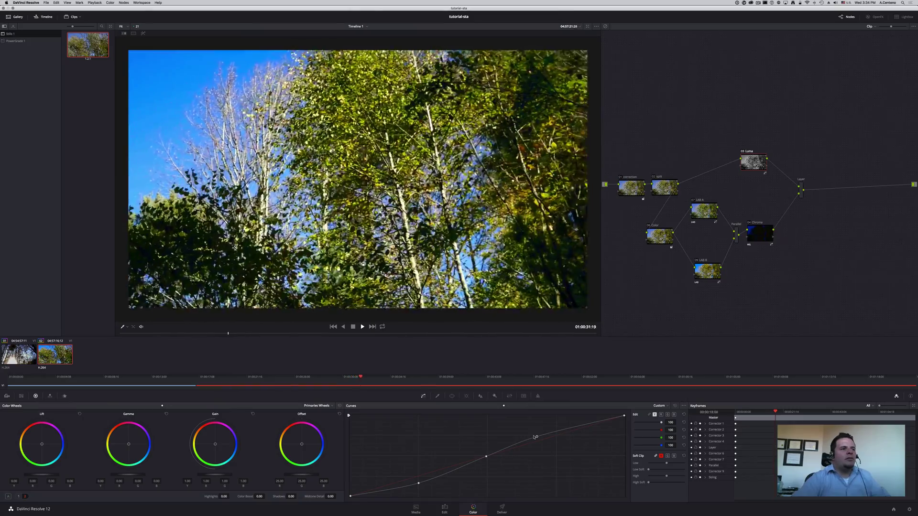